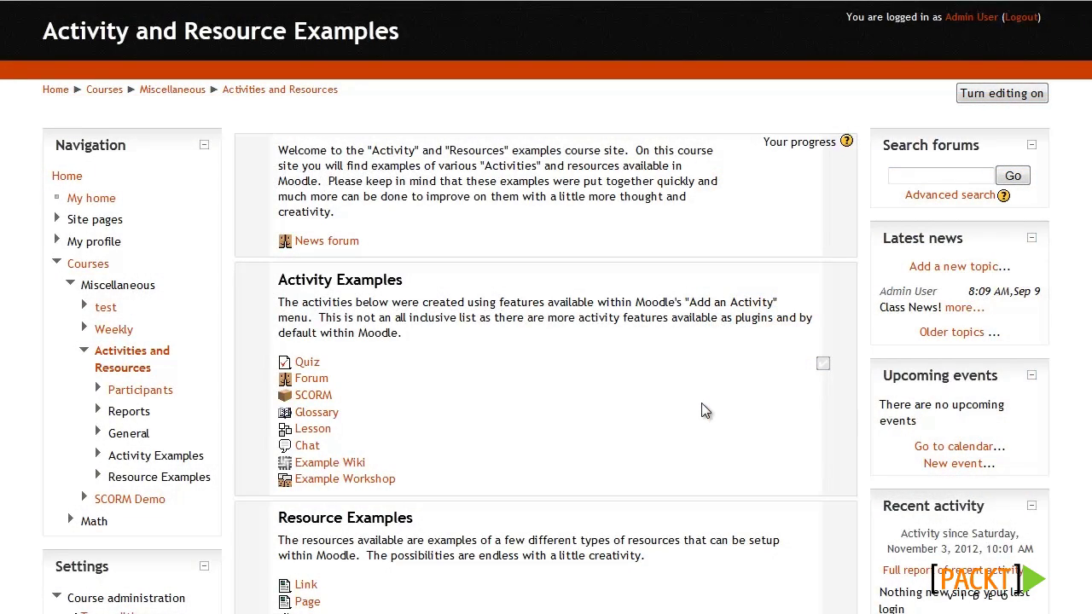
Open Grades under Course administration for the Activity and Resource Examples course.
scroll(701, 411, down, 7)
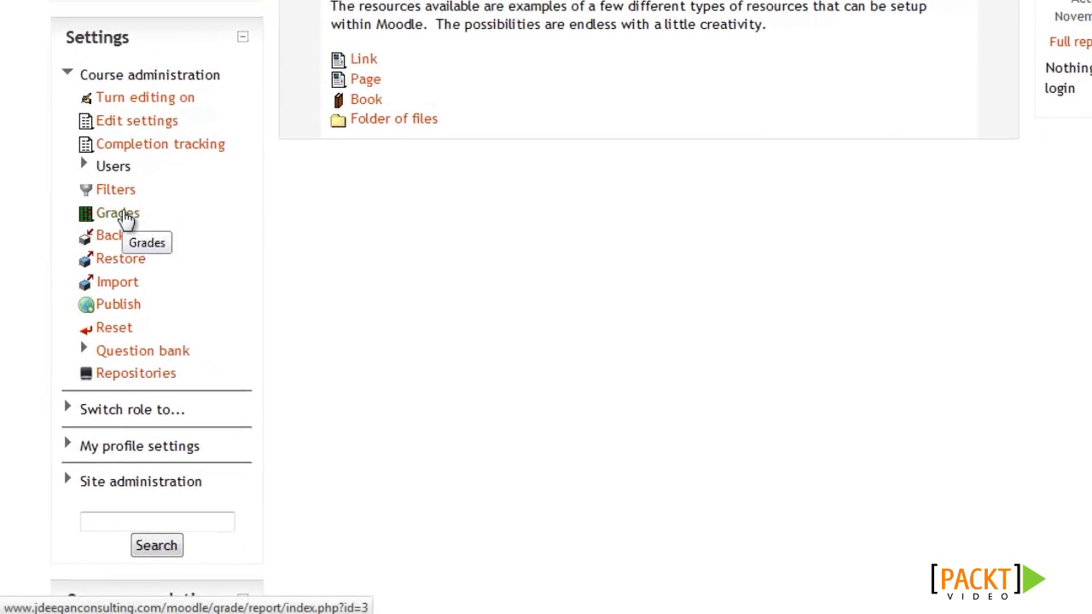
click(124, 215)
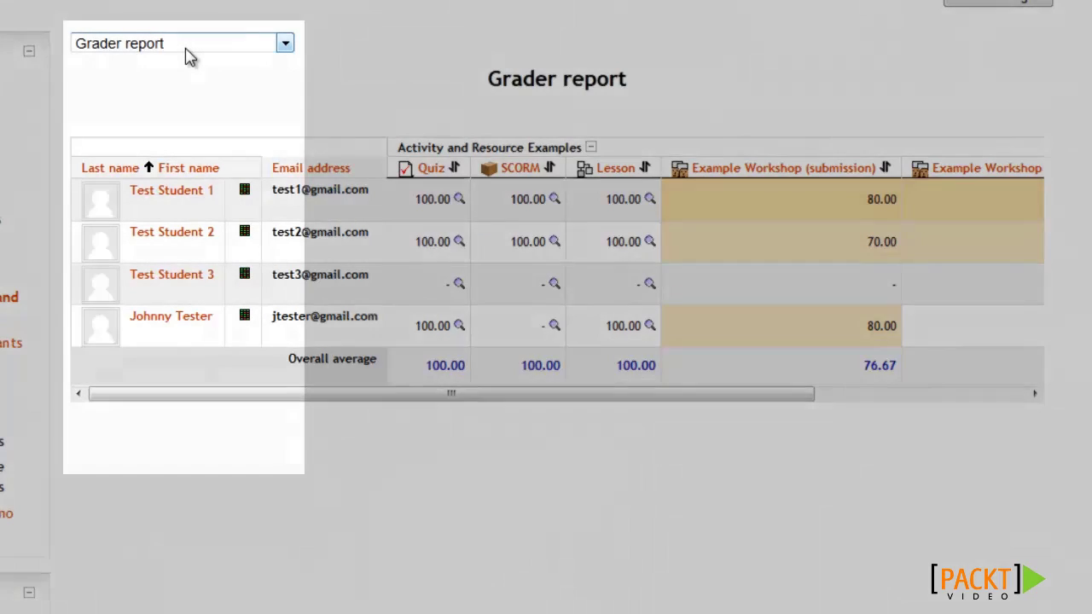
Show the list of gradebook views, reports and preferences from the Grader report selector.
click(186, 48)
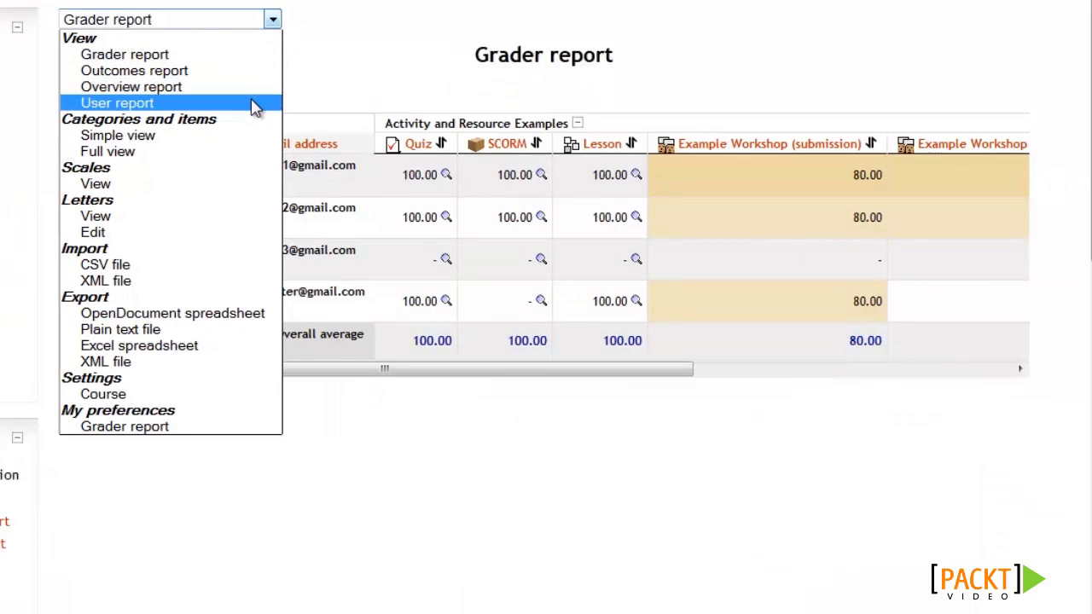
Switch the gradebook to the User report and bring the view list up again.
click(254, 104)
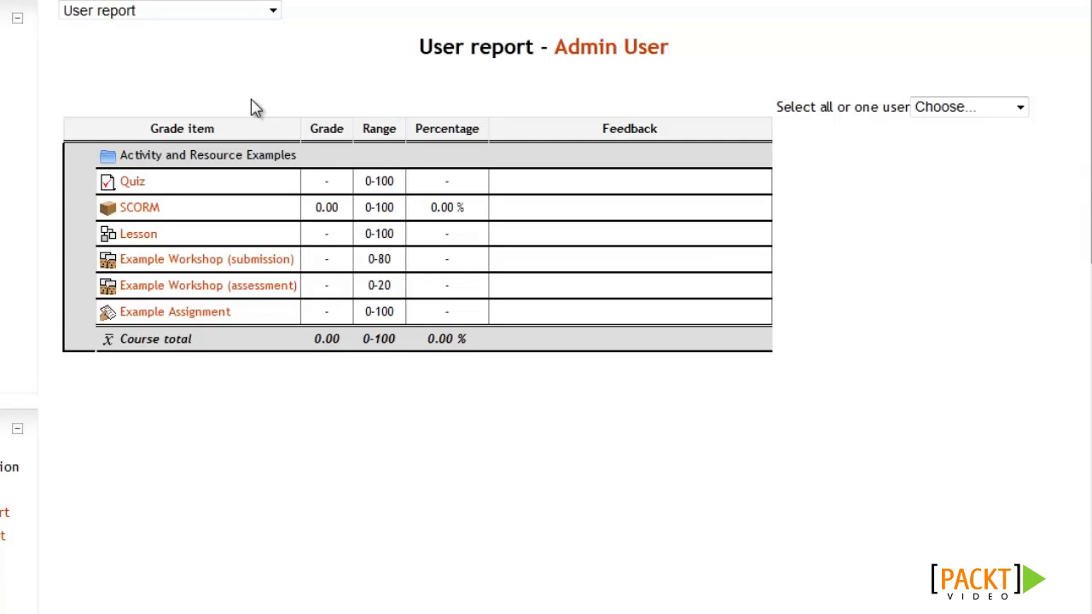
click(220, 10)
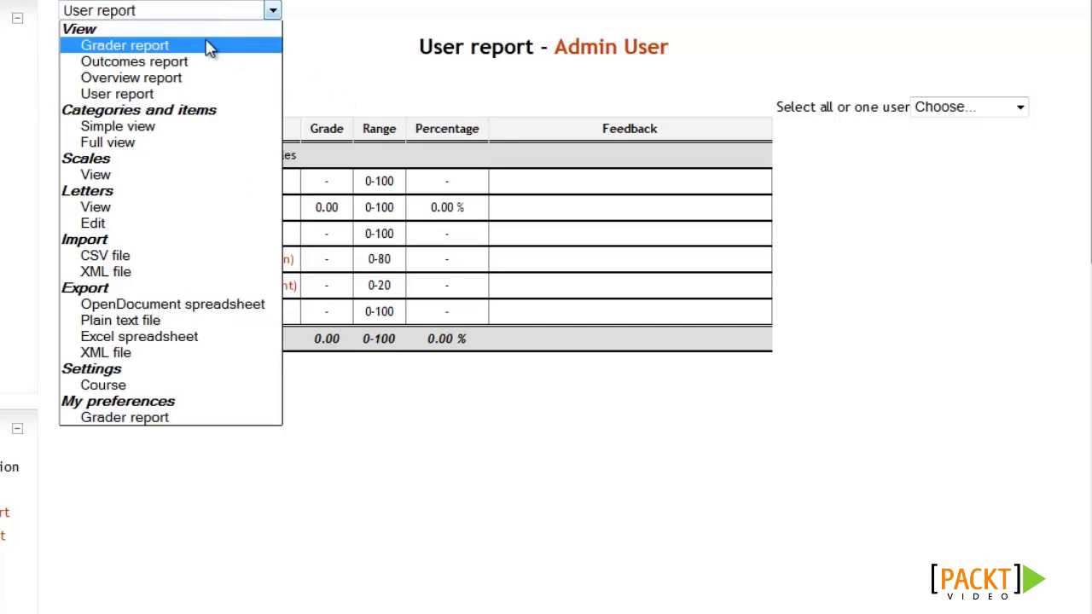
Return to the Grader report from the View section of the list.
click(209, 48)
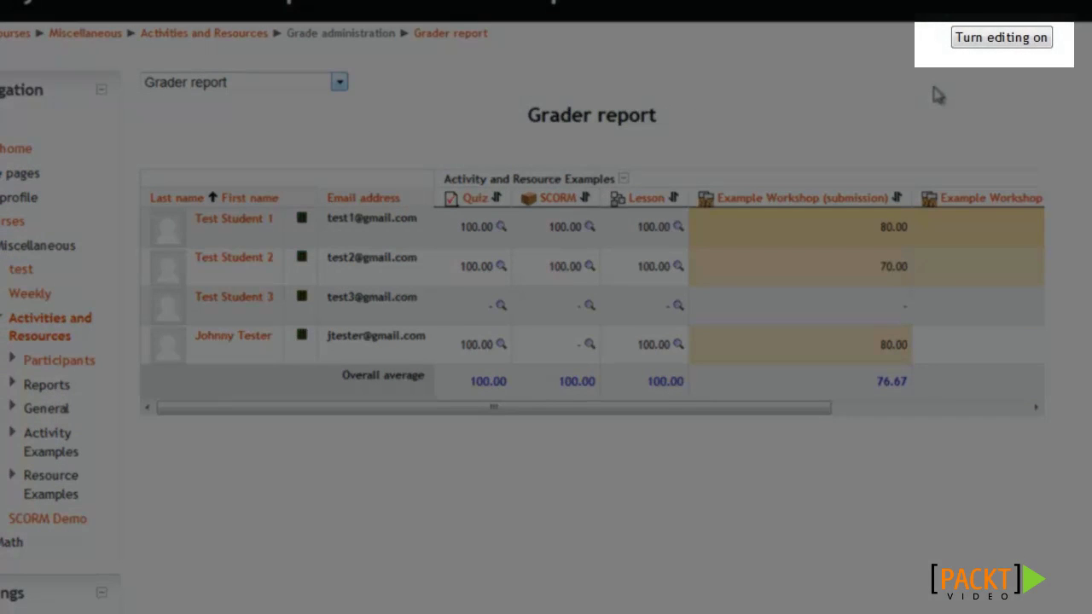
With editing on, change the second student's Example Workshop grade from 70.00 to 80.
click(985, 45)
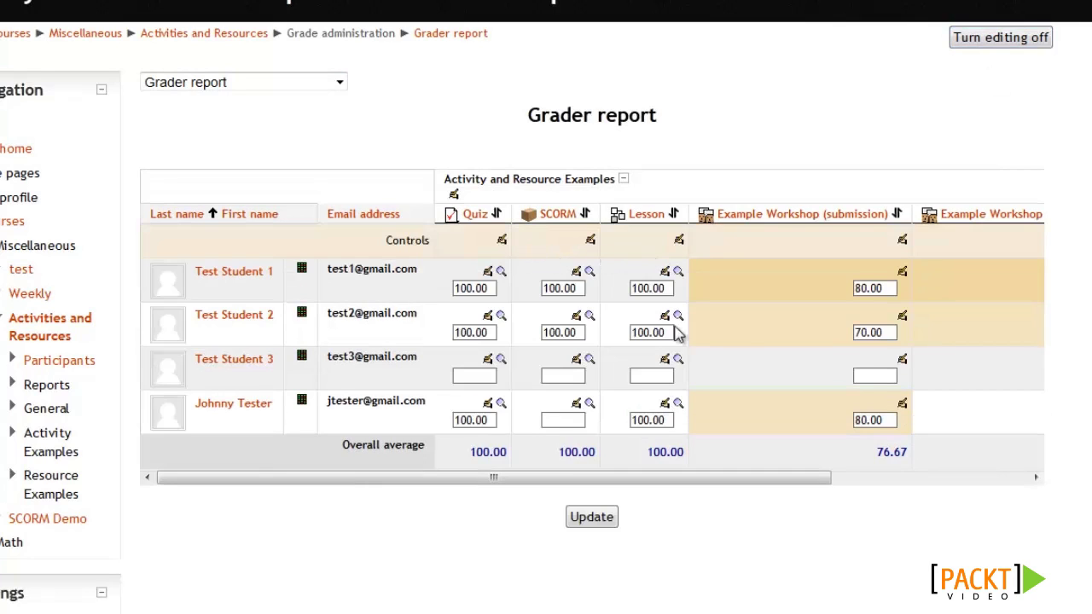
drag(888, 333, 802, 333)
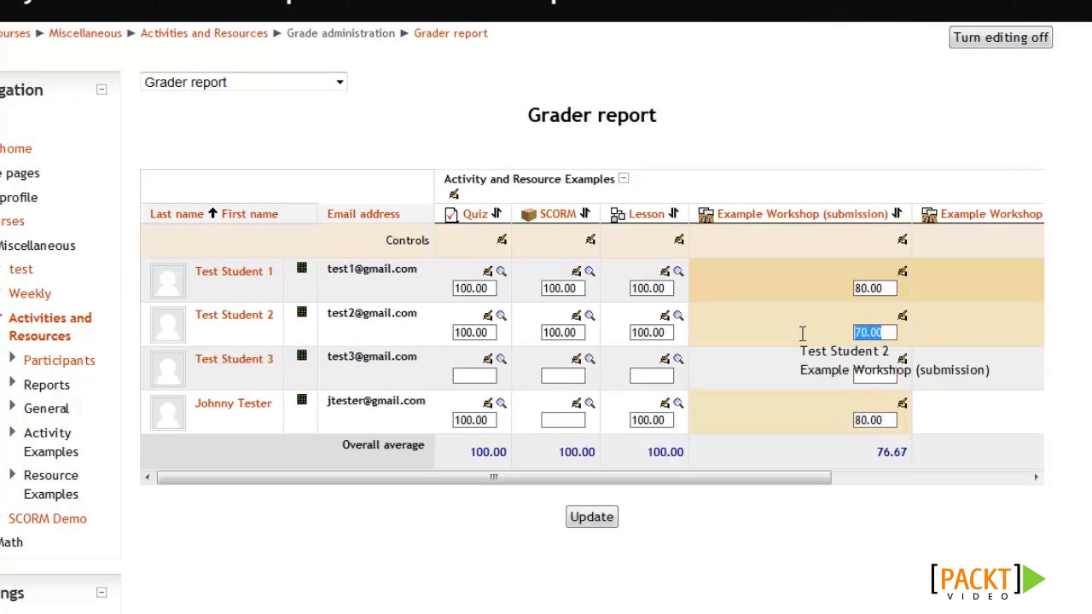
text(80)
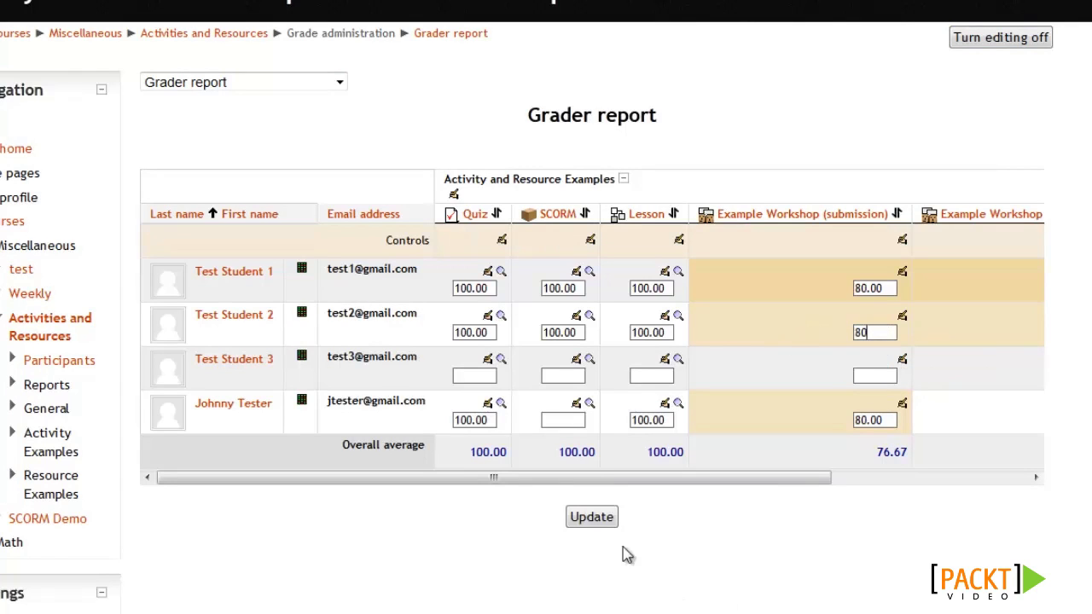
click(591, 517)
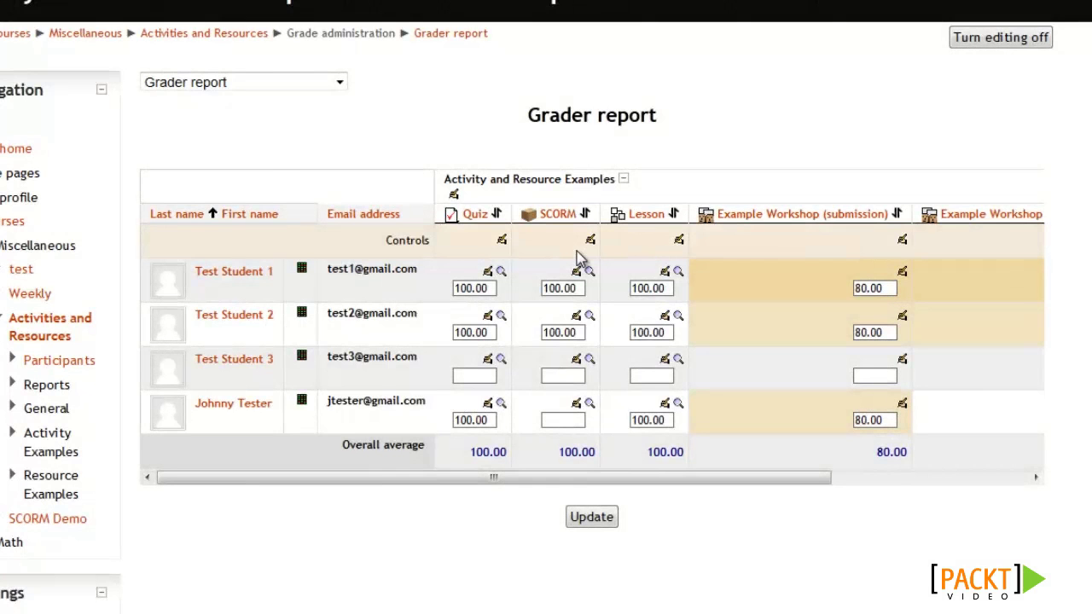
click(237, 82)
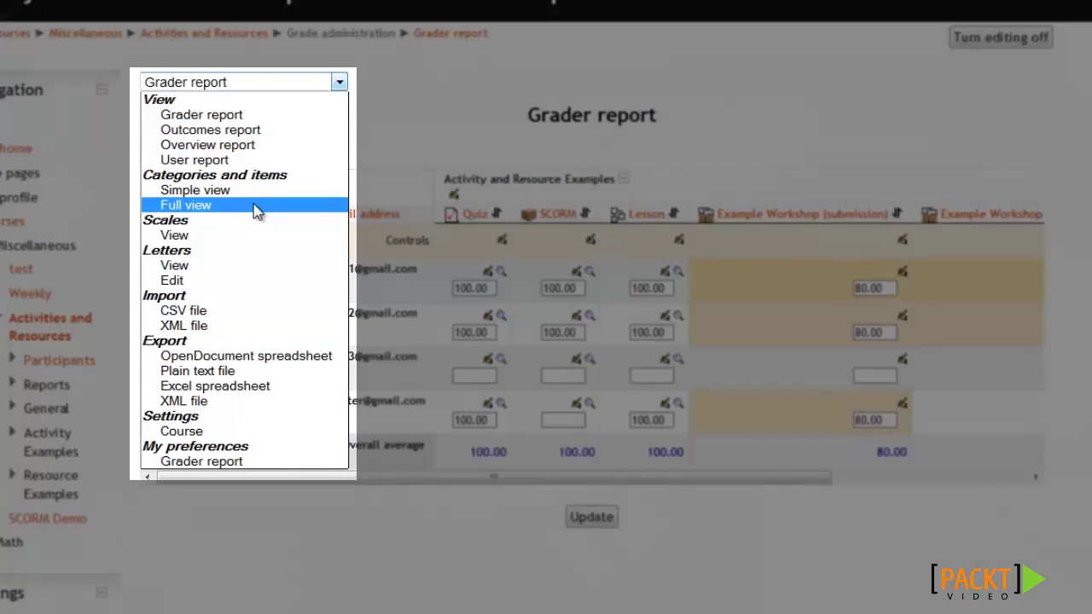
In Full view, check the course aggregation options and untick Aggregate only non-empty grades.
click(257, 211)
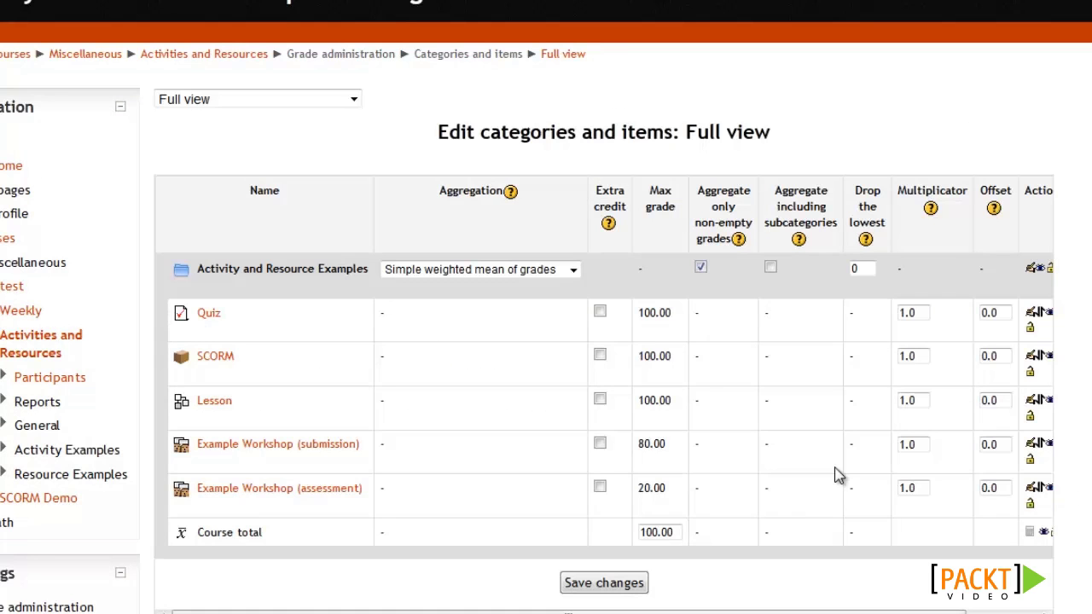
click(450, 270)
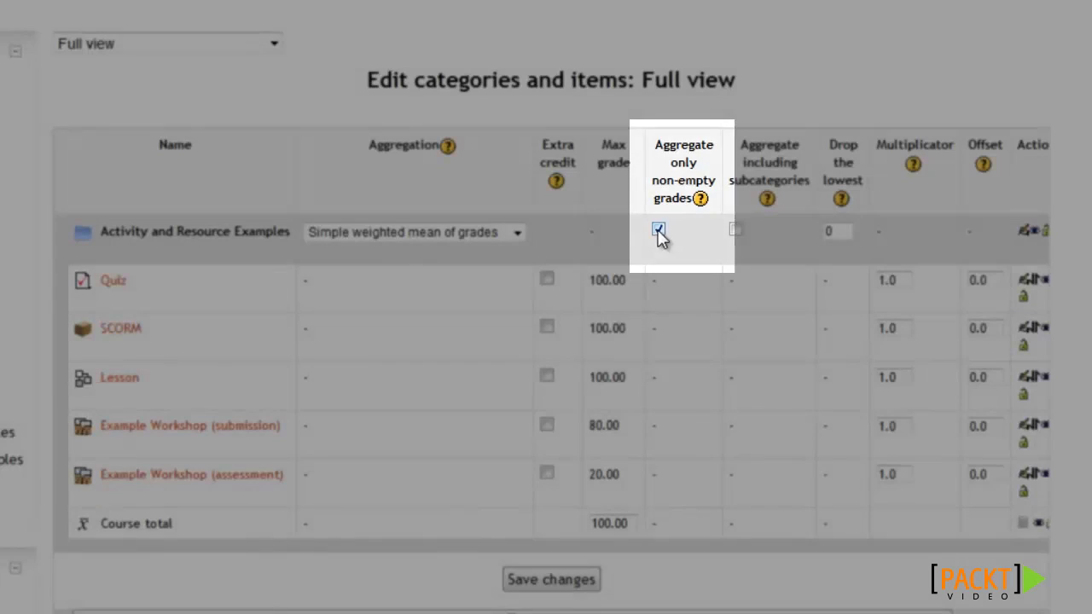
click(659, 230)
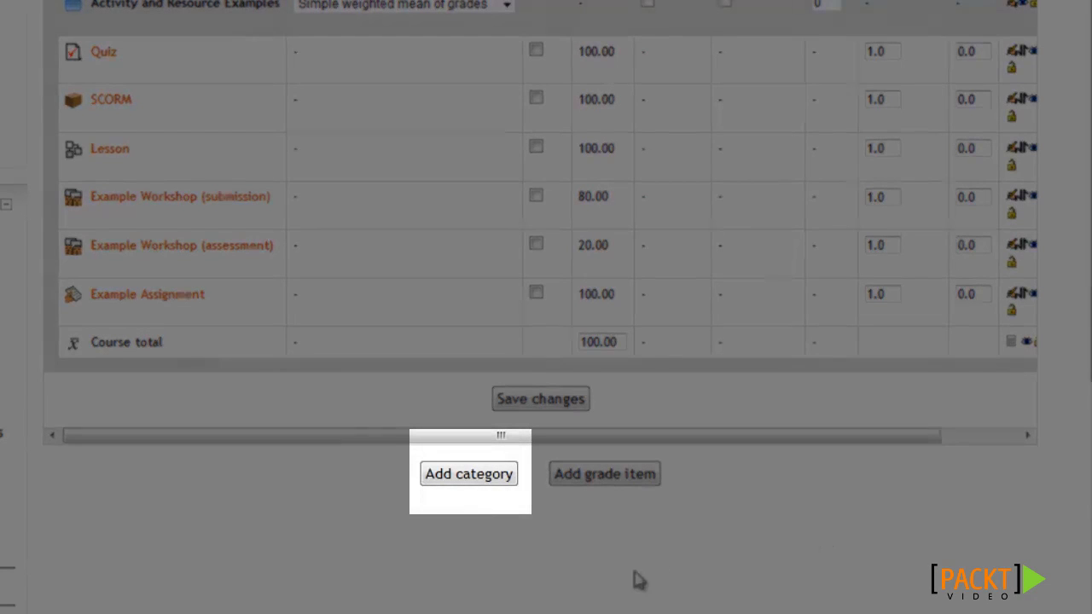
Add a new grade category named 'Math Category' and save it.
click(471, 481)
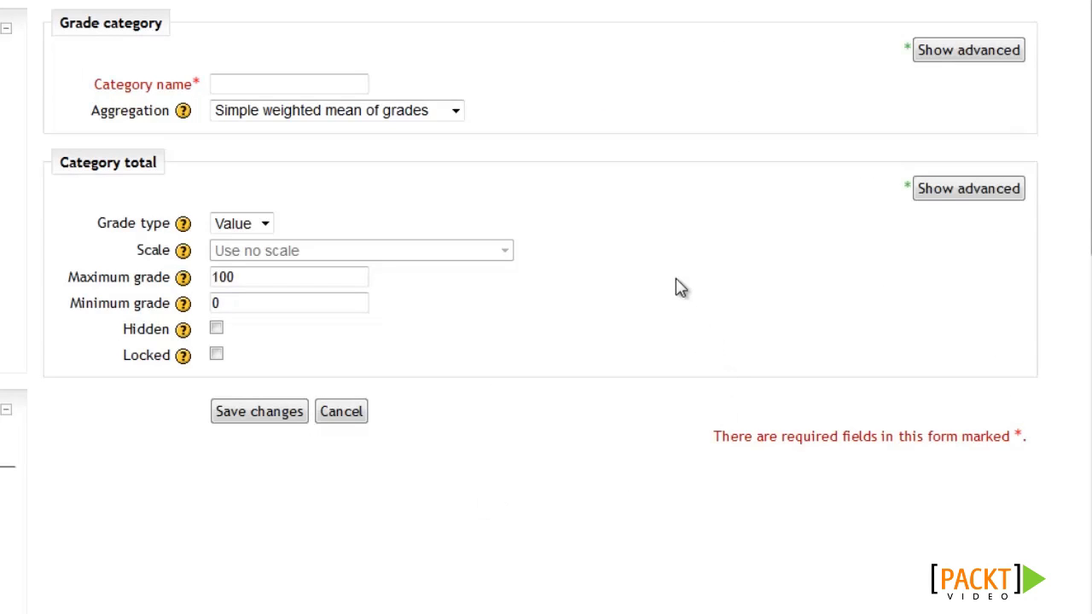
click(296, 78)
text(Math Category)
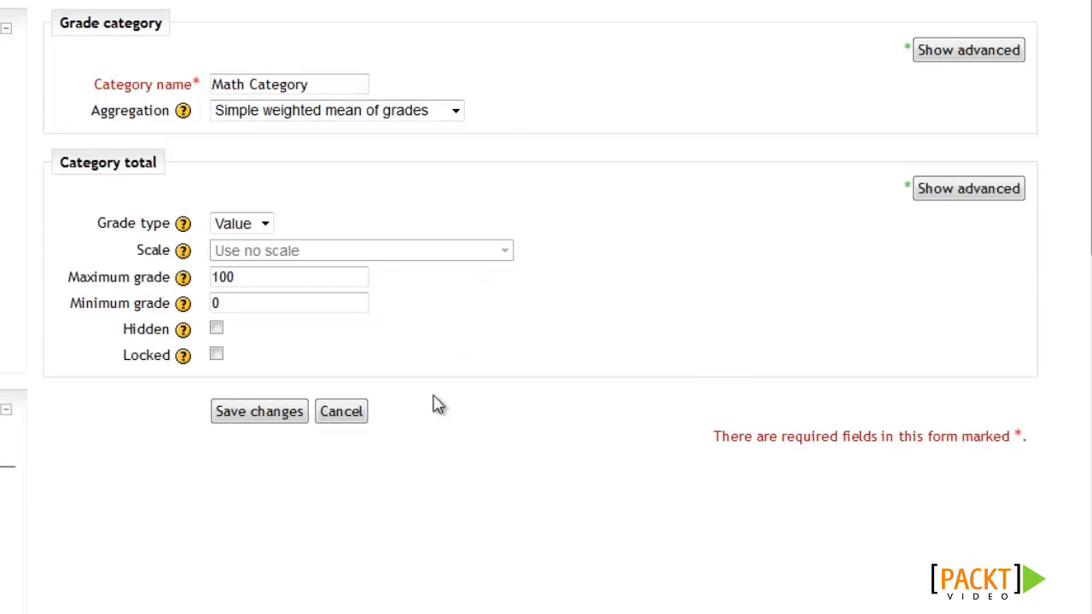
click(260, 418)
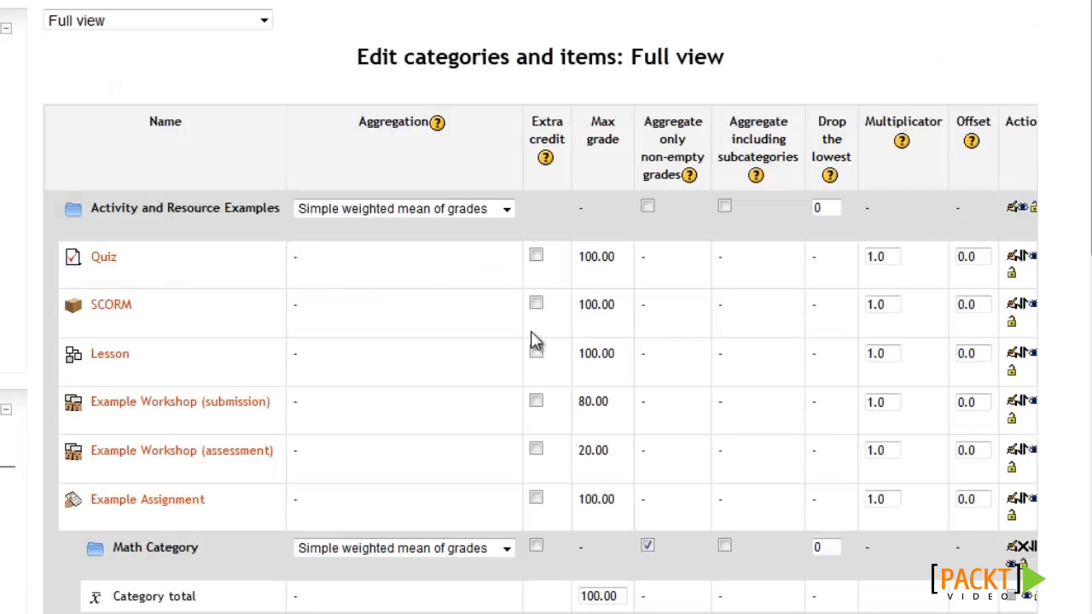
Move the Quiz grade item into Math Category.
scroll(531, 340, down, 4)
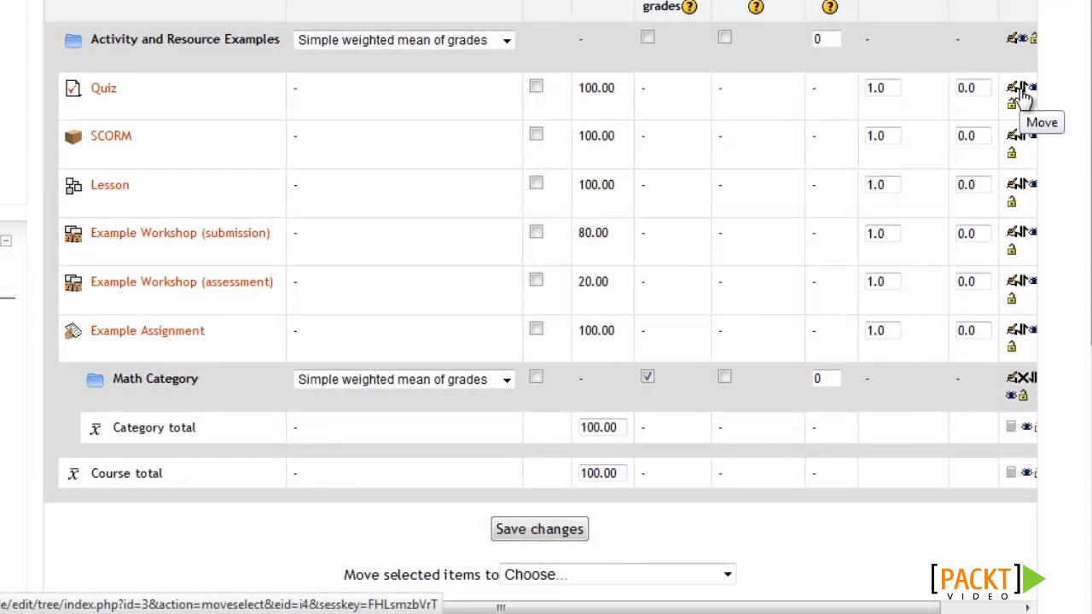
click(1024, 96)
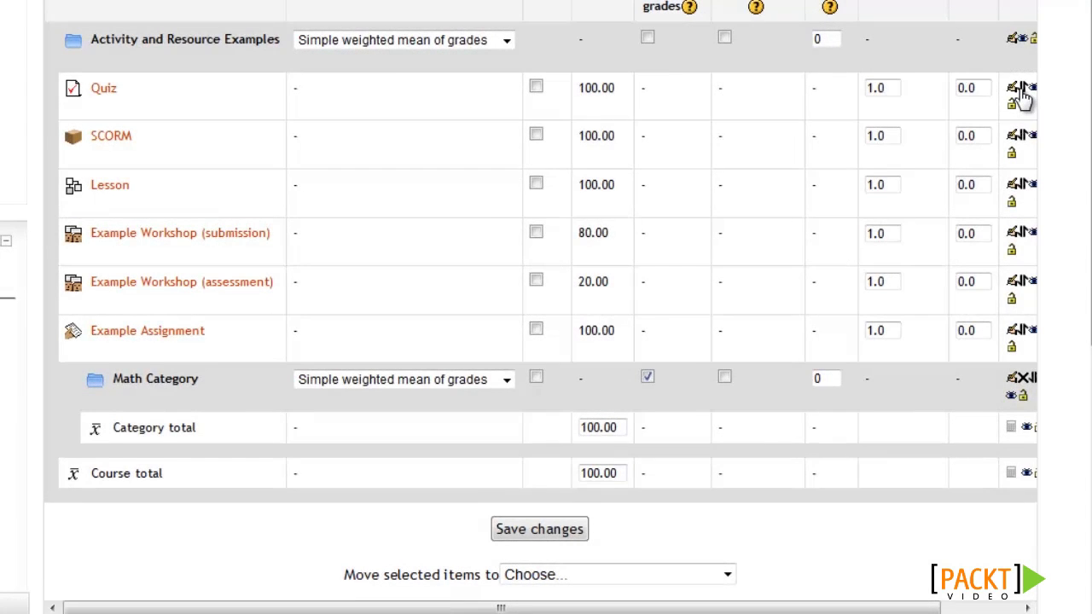
scroll(917, 141, down, 3)
scroll(896, 157, down, 3)
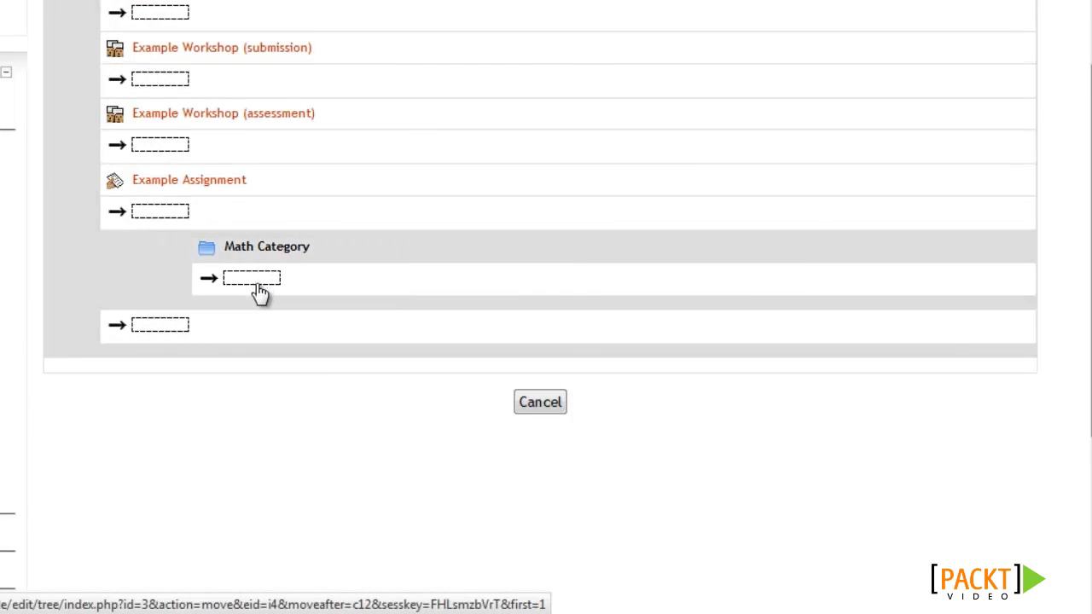
click(257, 285)
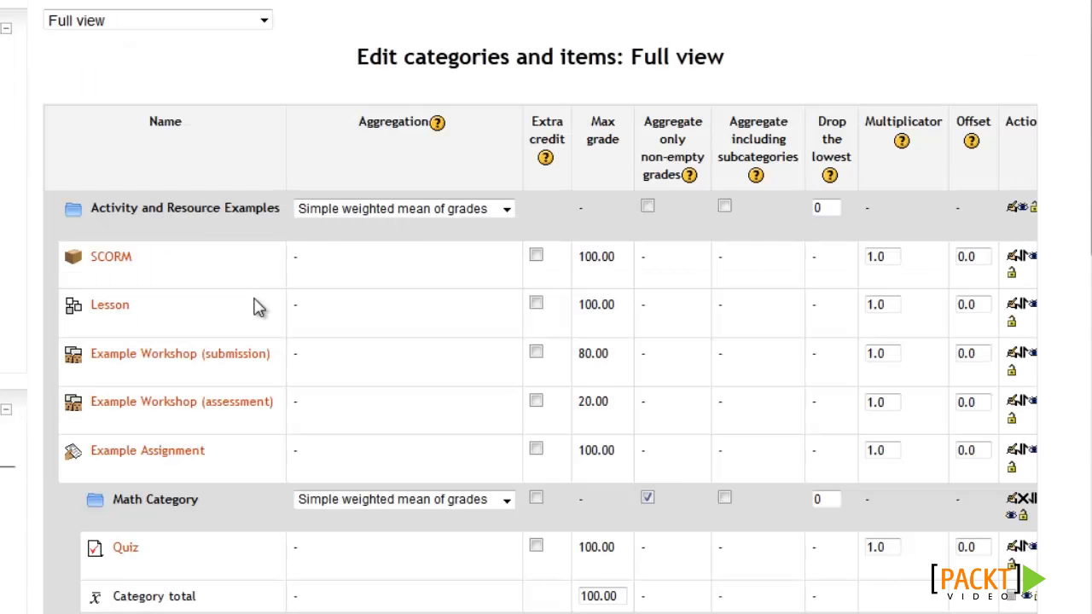
scroll(244, 313, down, 4)
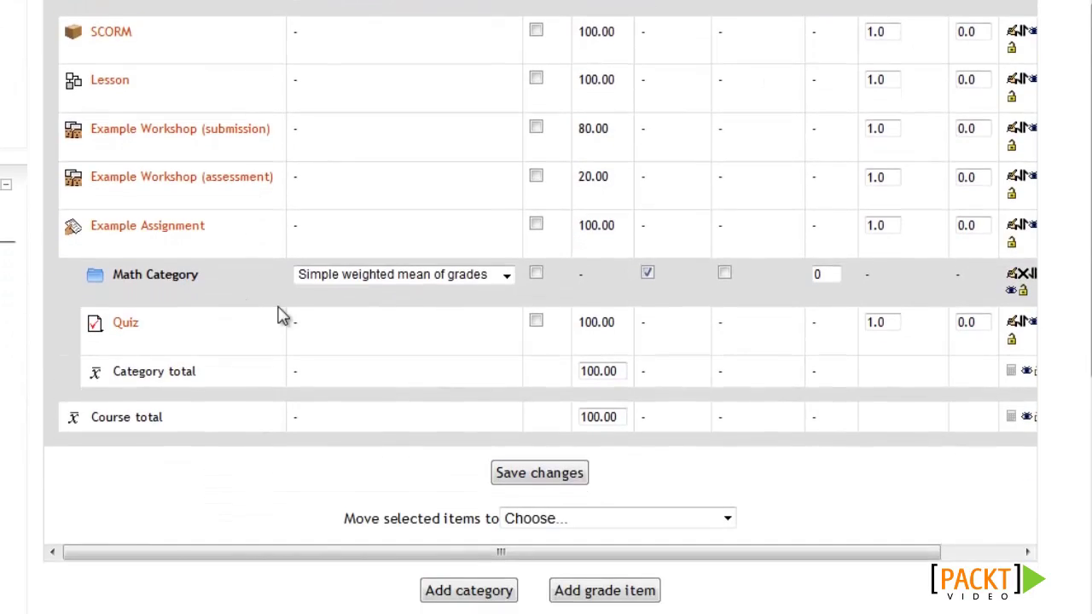
Keep Simple weighted mean of grades for Math Category and save the gradebook changes.
click(375, 274)
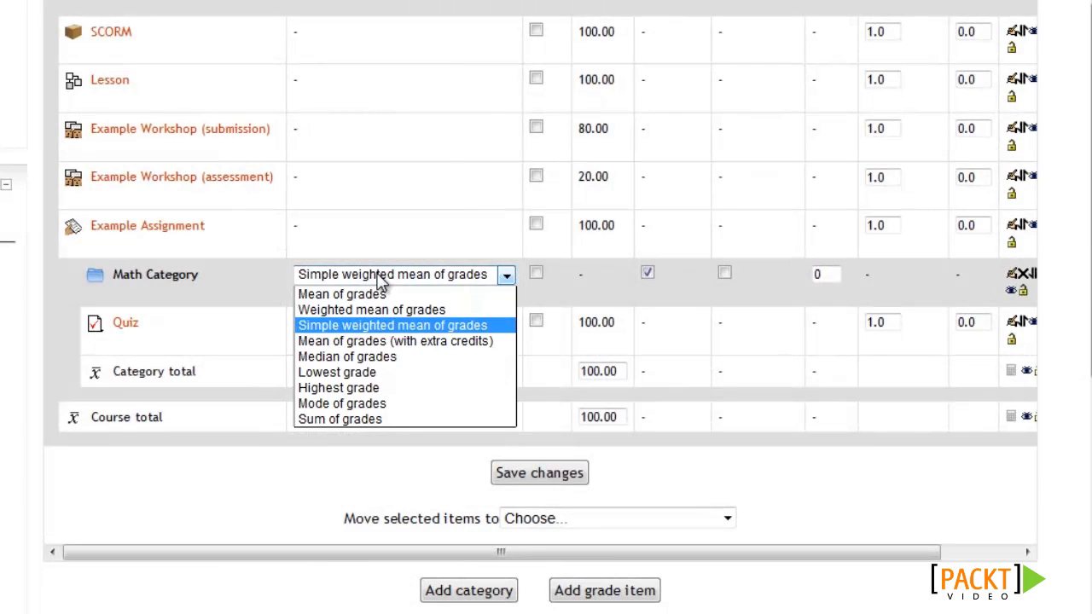
click(380, 280)
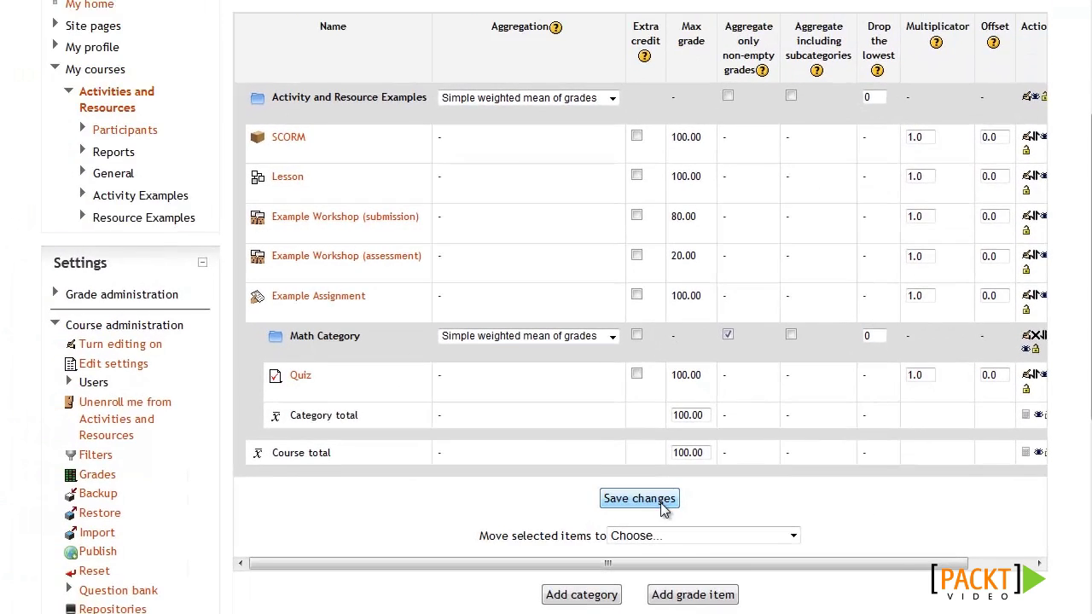
click(629, 494)
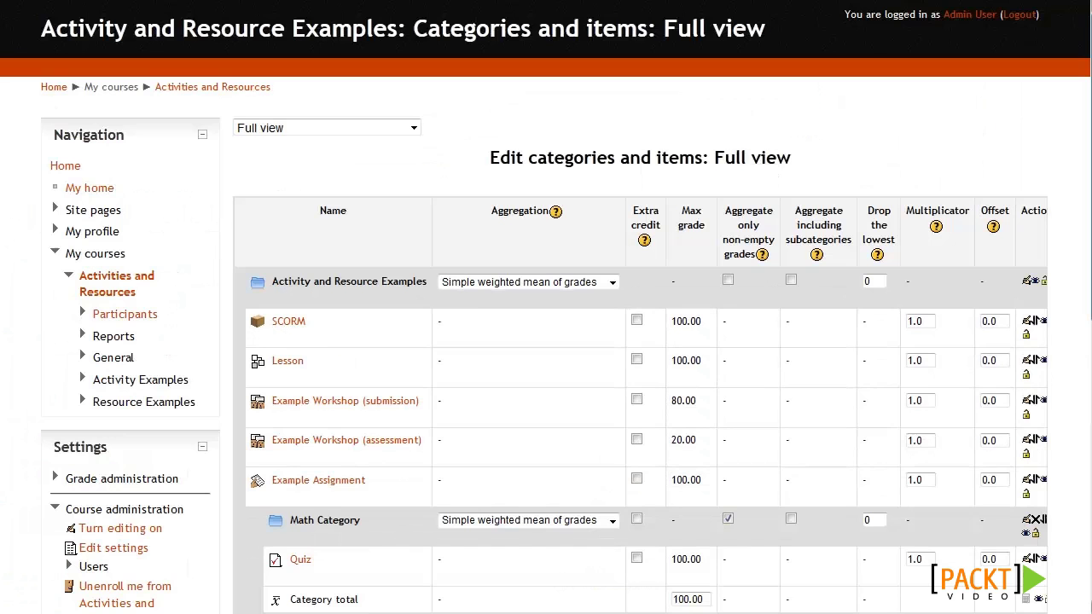
scroll(546, 341, down, 1)
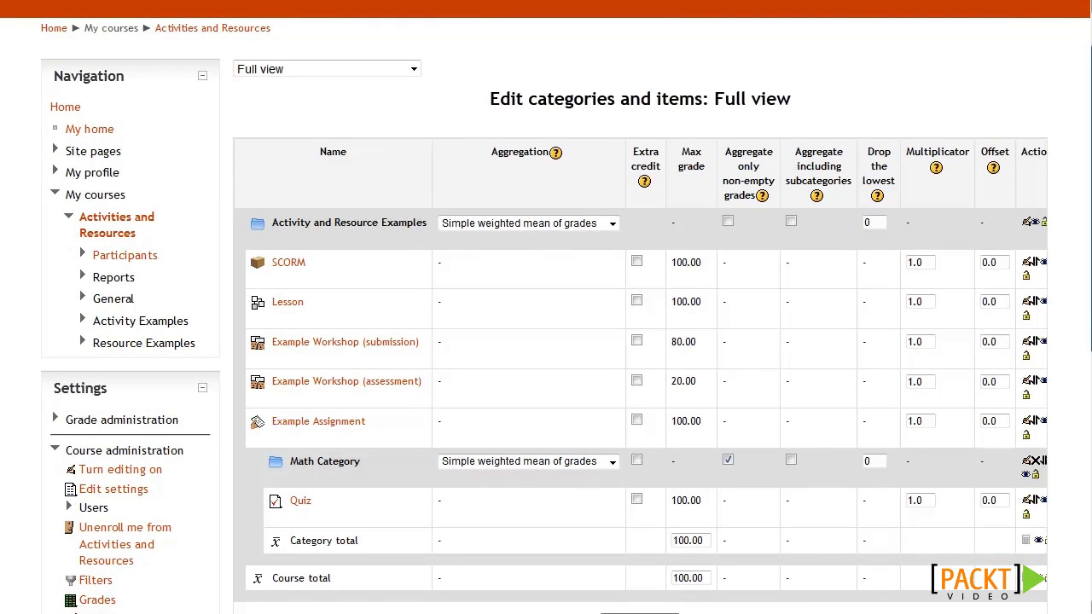
scroll(546, 341, up, 1)
scroll(546, 341, down, 1)
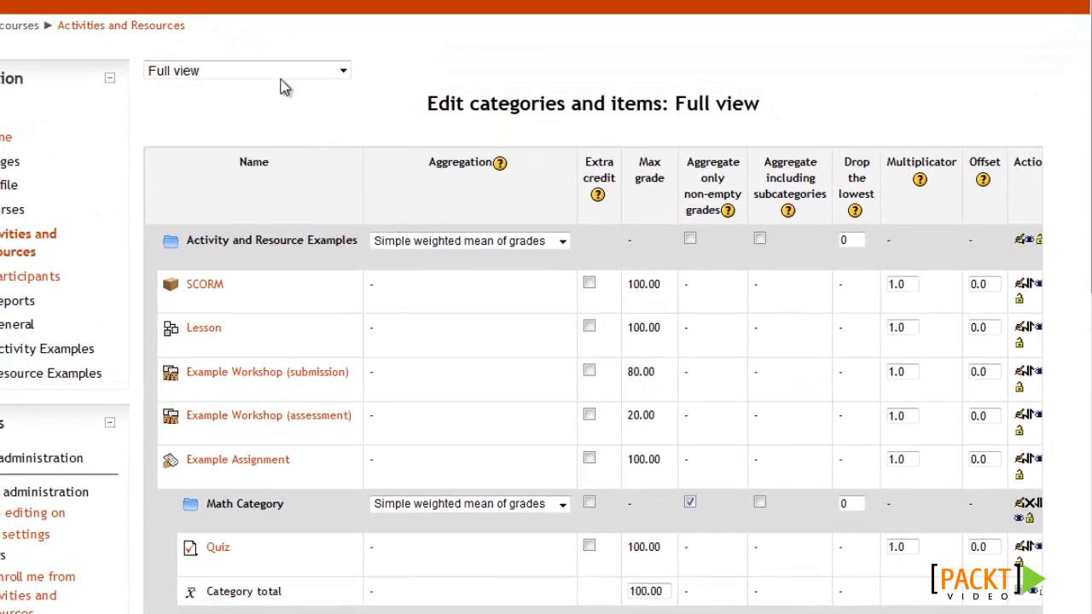
click(282, 75)
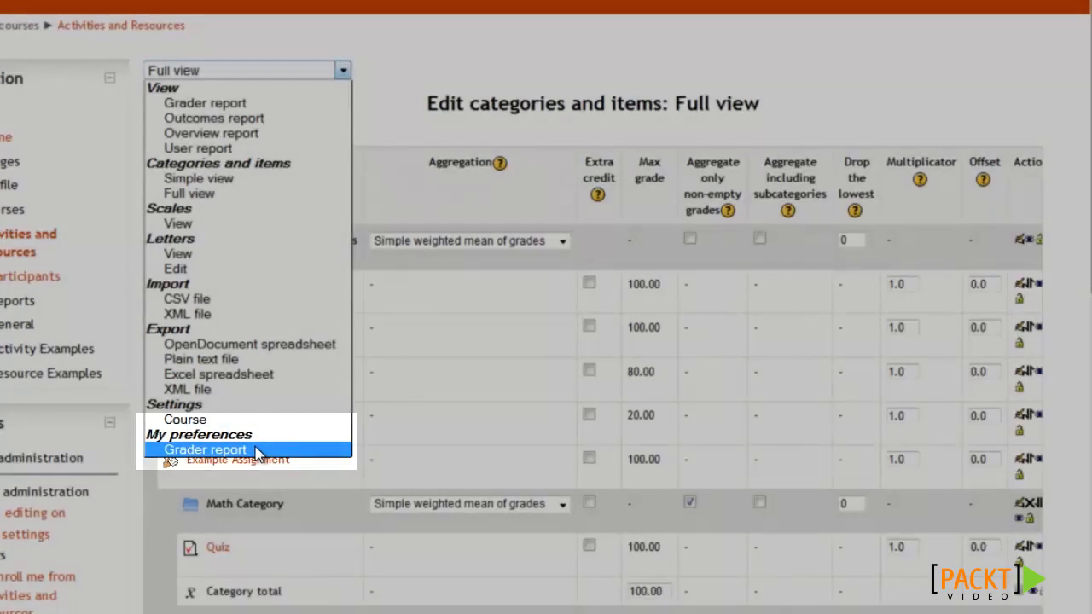
Review the Grader report preferences under My preferences and save them at their defaults.
click(256, 450)
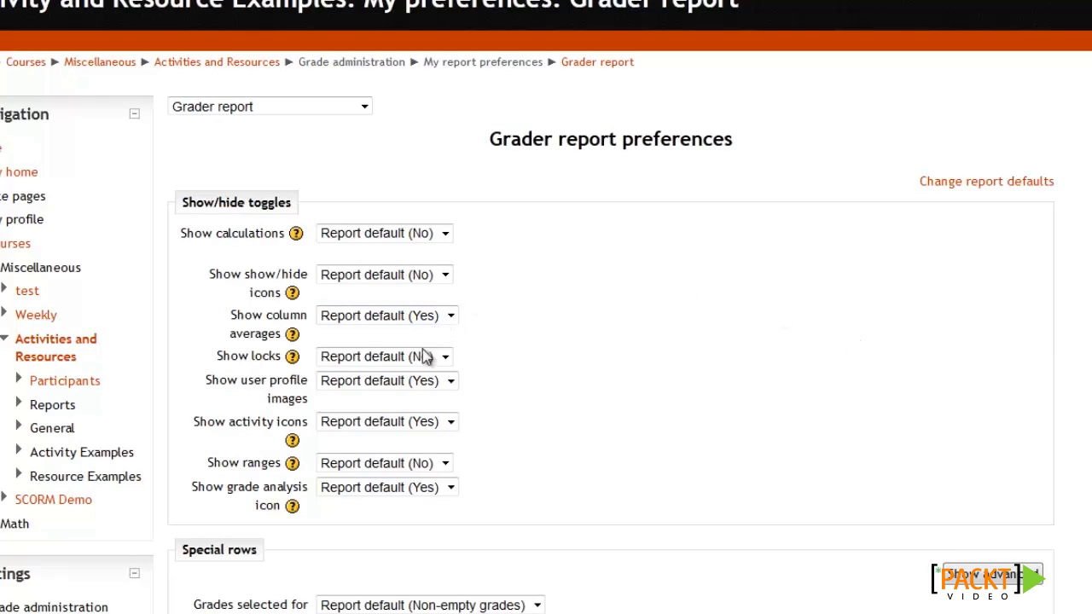
scroll(446, 398, down, 1)
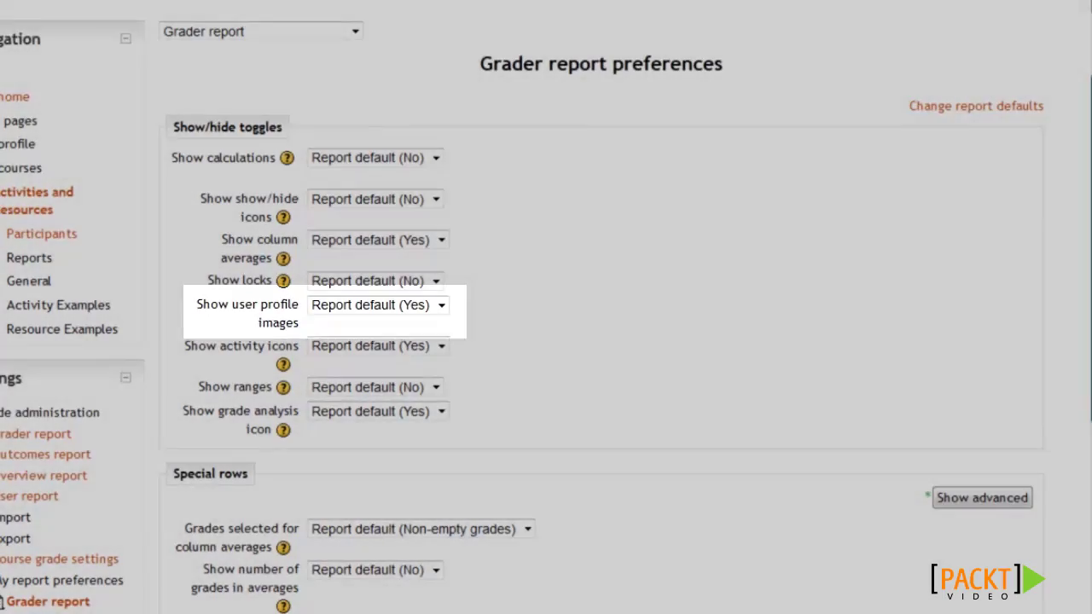
scroll(546, 307, down, 3)
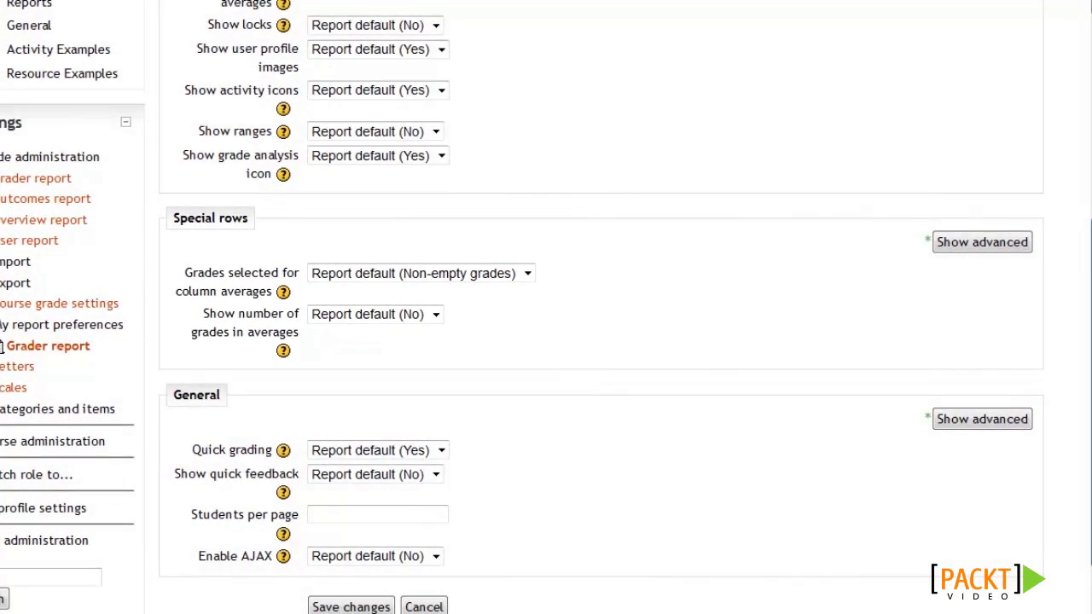
scroll(546, 307, down, 1)
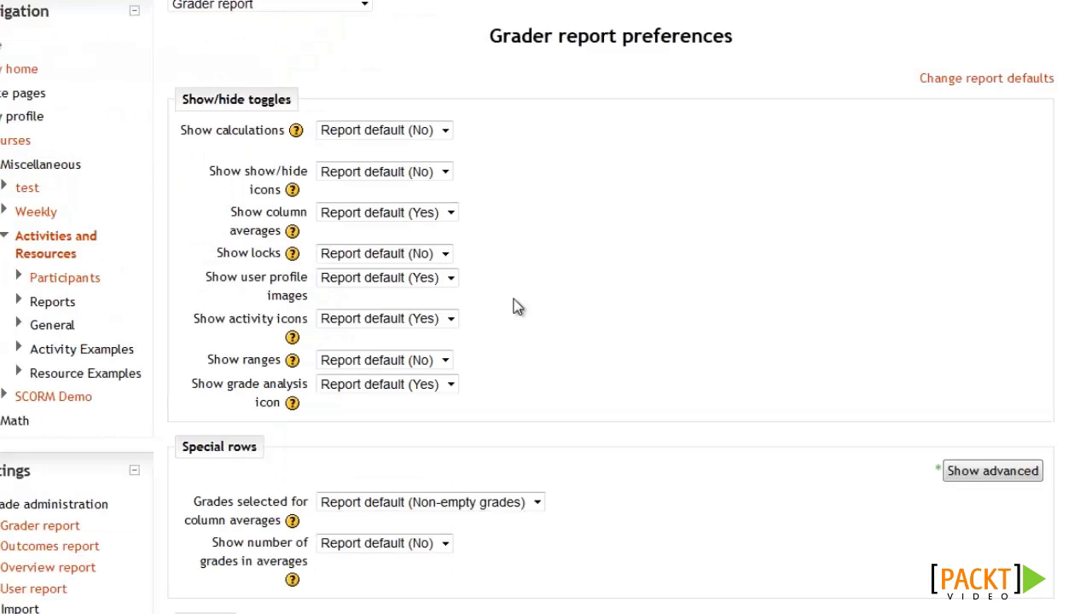
scroll(513, 298, down, 5)
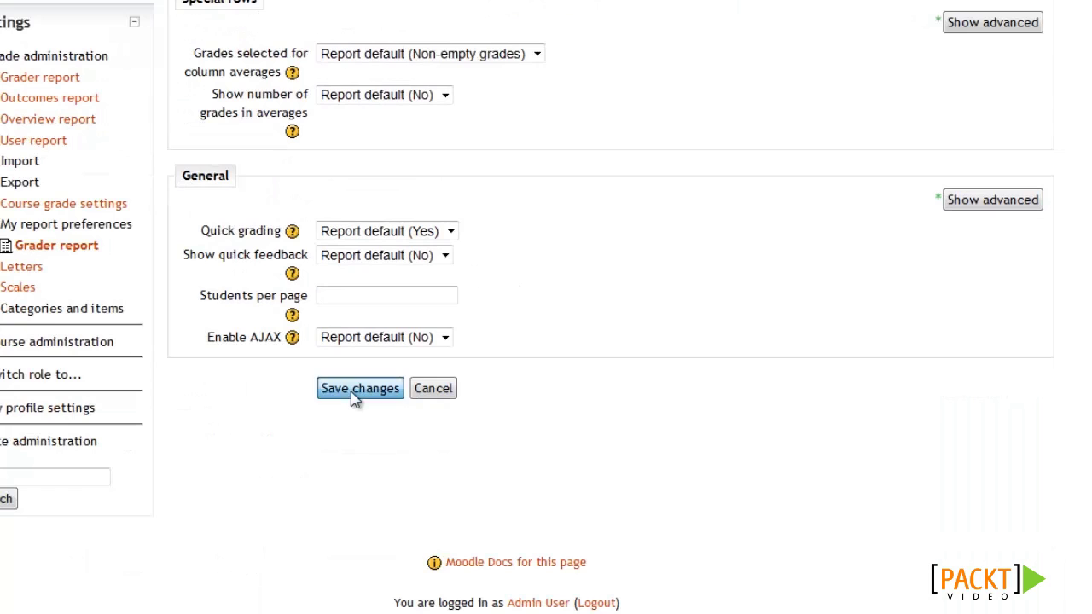
click(350, 392)
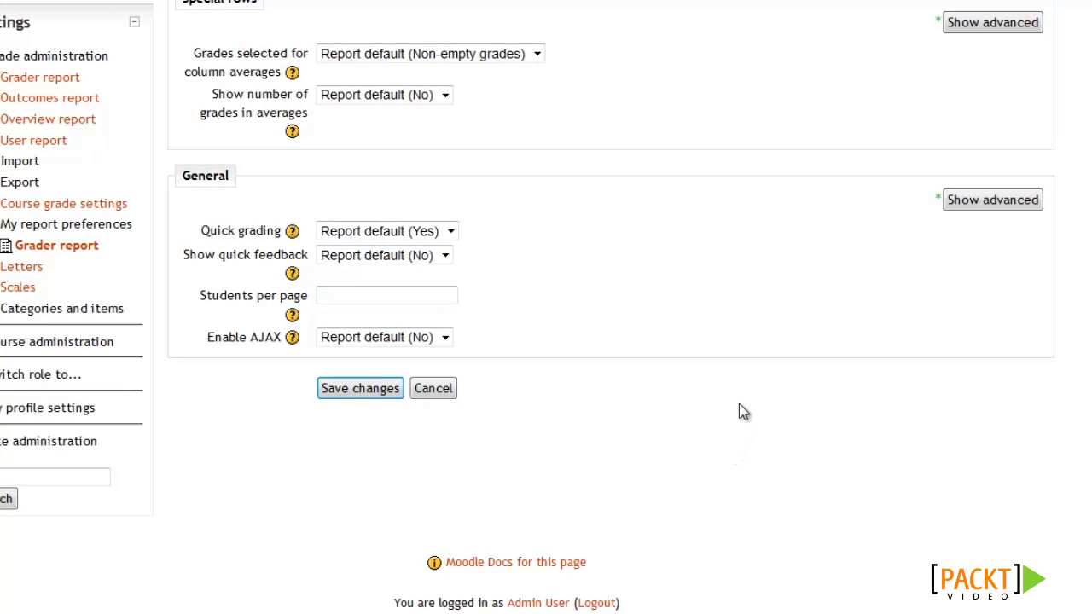